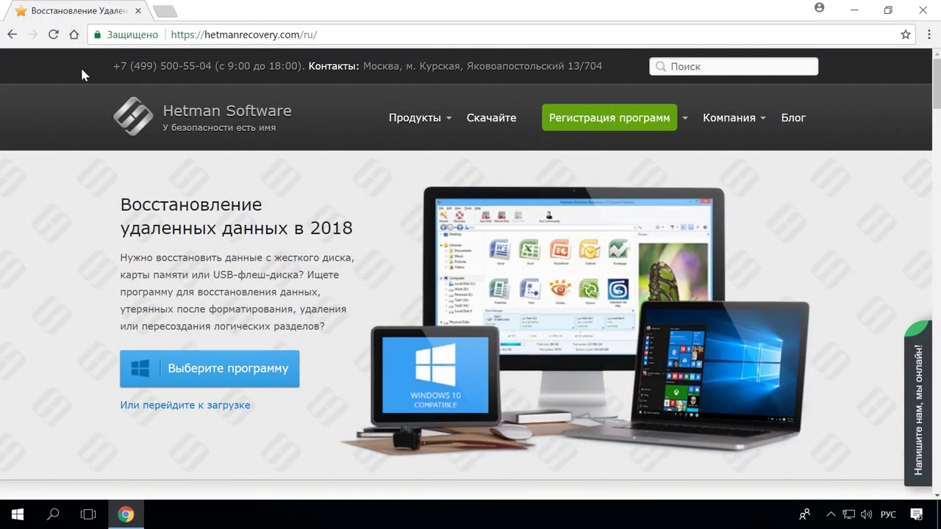
- Look through the company's programs on the Hetman Software home page and open the Partition Recovery 2.8 product page
scroll(82, 111, "down", 8)
scroll(81, 116, "down", 5)
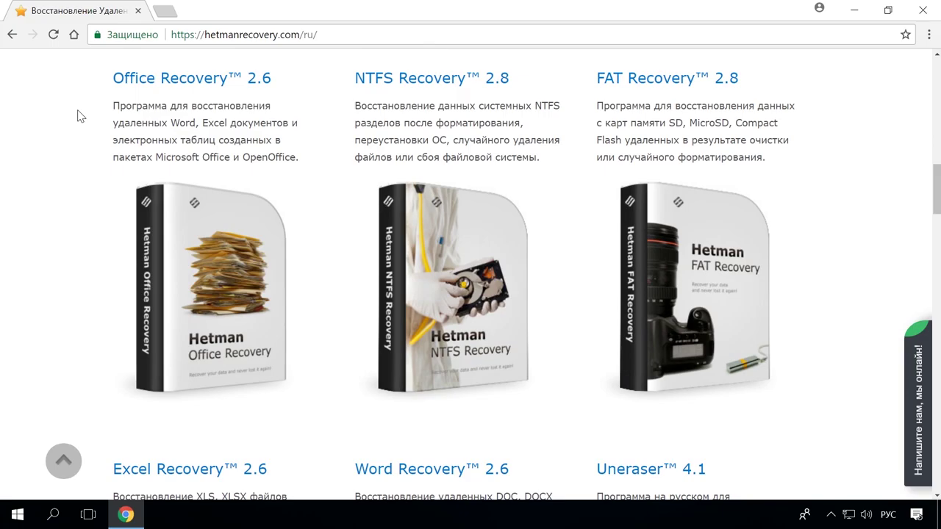
scroll(81, 116, "down", 5)
scroll(81, 116, "up", 10)
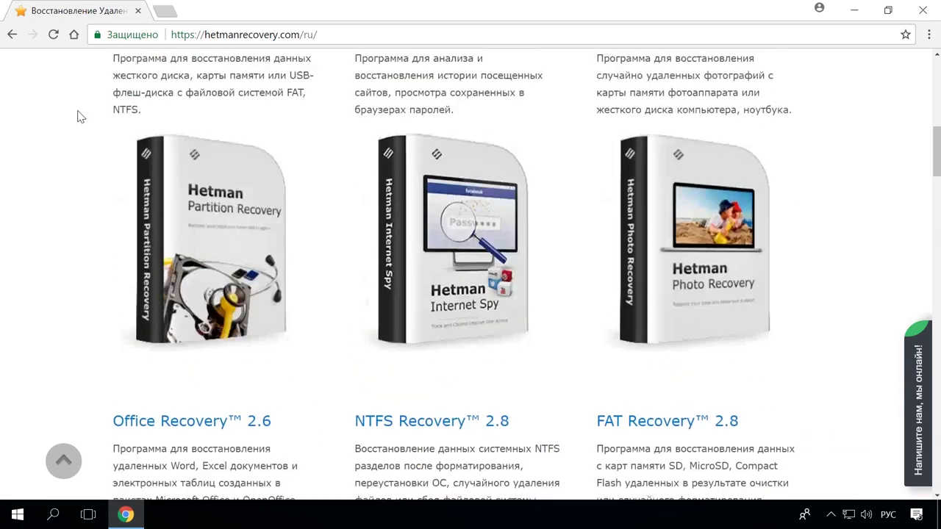
scroll(81, 116, "up", 2)
left_click(253, 202)
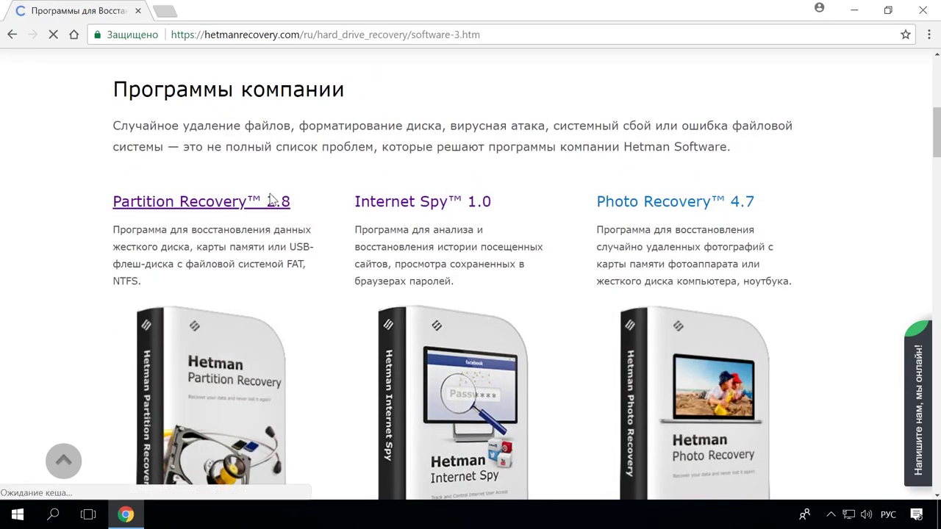
- Download the free version of Hetman Partition Recovery 2.8 from its product page
scroll(316, 205, "down", 2)
scroll(329, 210, "down", 1)
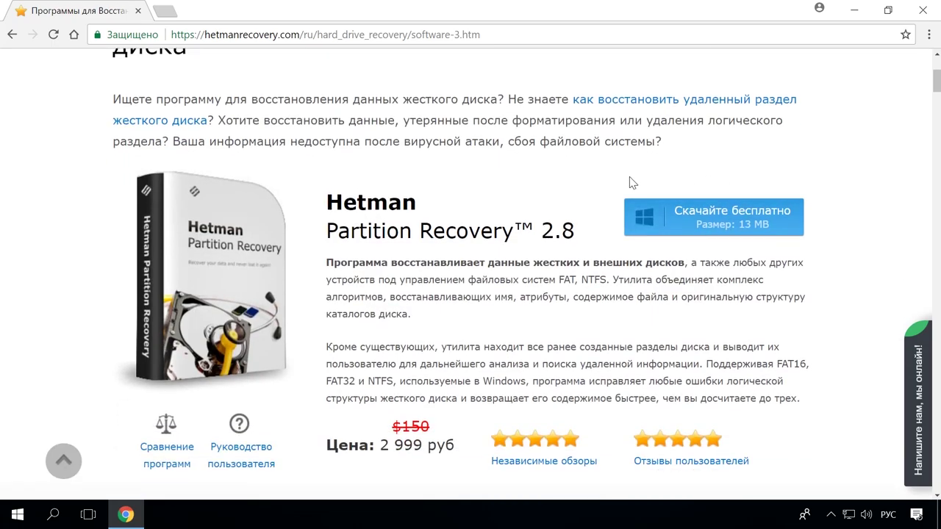
left_click(754, 218)
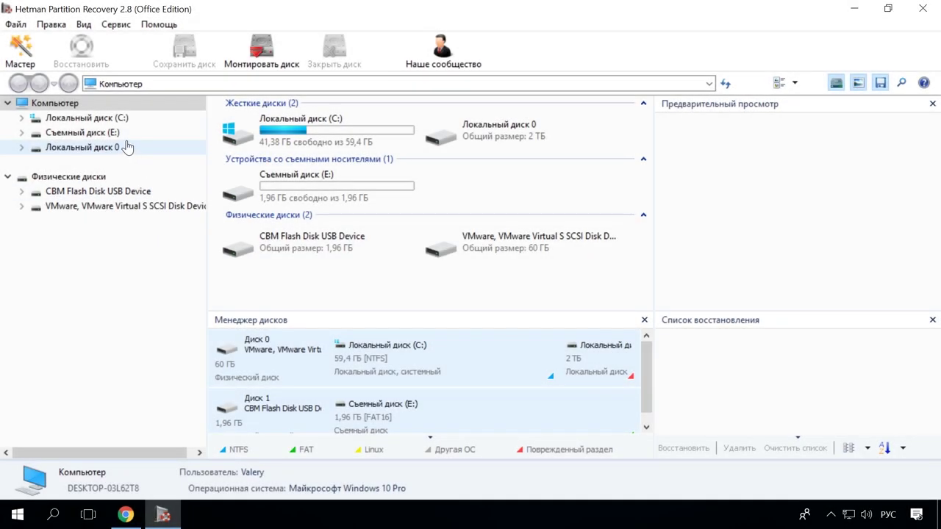
- In Hetman Partition Recovery, run a quick scan (Быстрое сканирование) of the removable disk (E:)
double_click(122, 132)
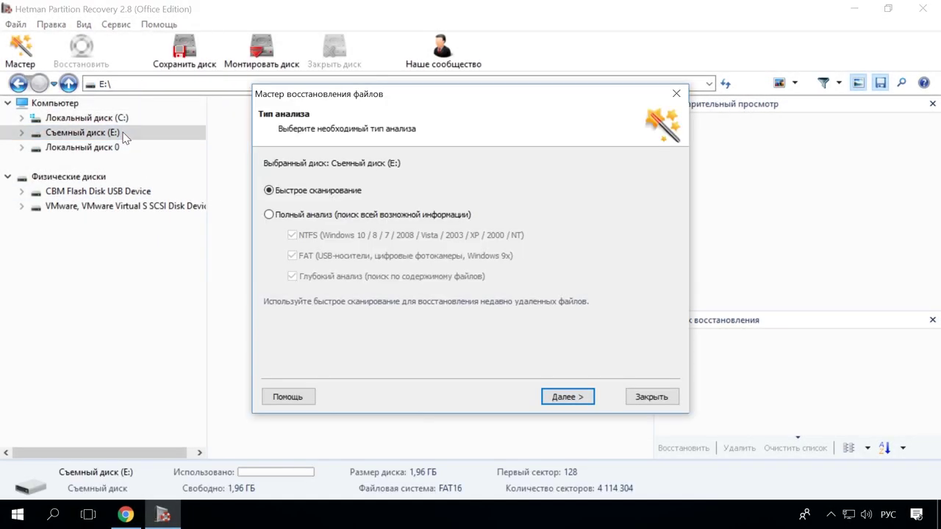
left_click(563, 395)
left_click(570, 396)
- Preview the deleted flower image, model-2436214_1920.jpg and Документ Microsoft Word.docx among the files found on disk E:
left_click(276, 401)
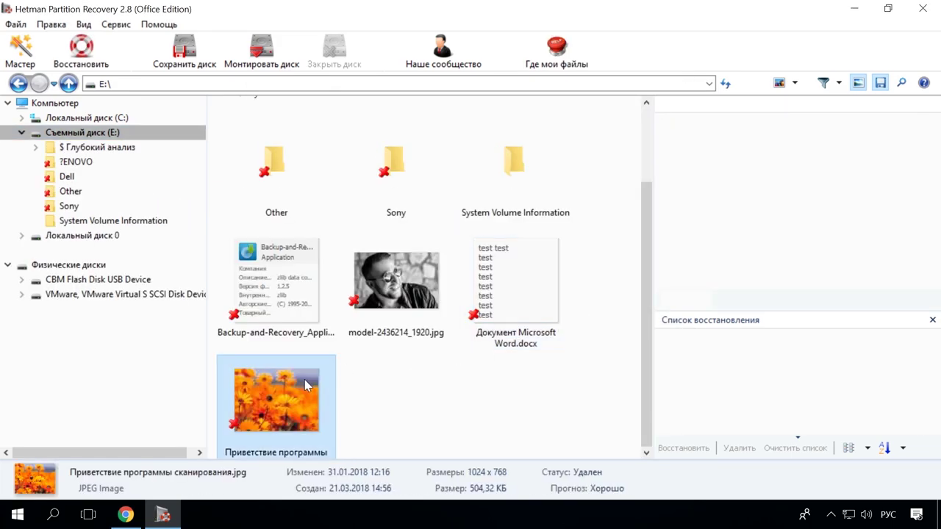
left_click(417, 289)
left_click(515, 283)
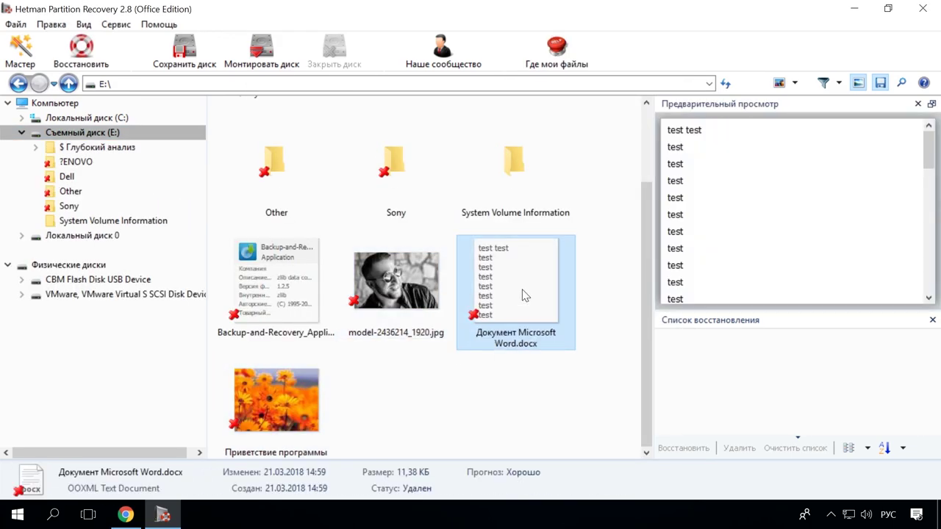
- Start recovering the deleted image CB_Green_AssistVAIOButton.jpg from the Sony folder on disk E:
left_click(88, 208)
left_click(382, 167)
right_click(382, 167)
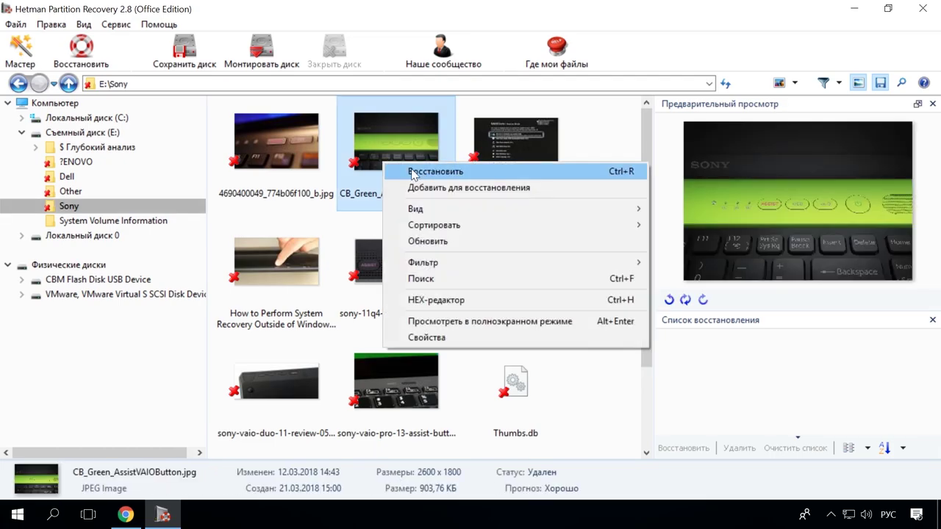
left_click(434, 172)
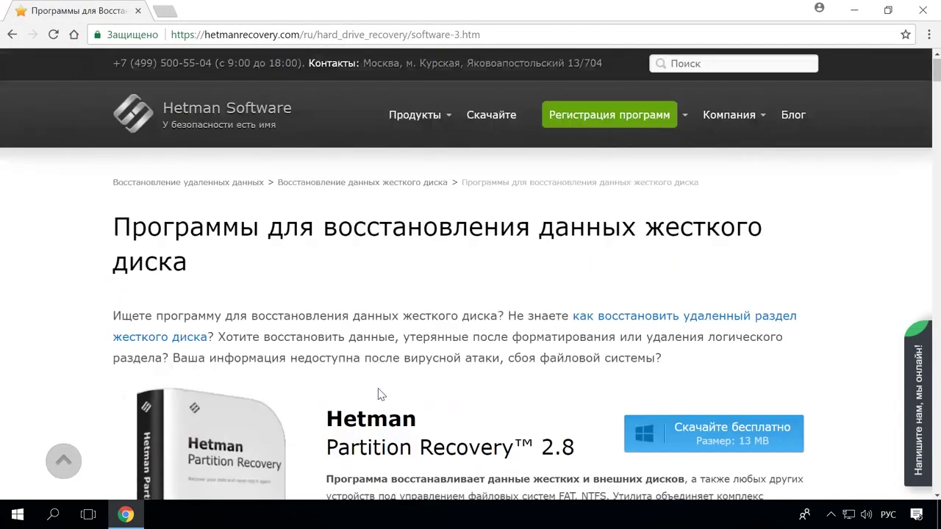
- Switch to Chrome, open the Hetman Software blog and look through its latest posts
left_click(793, 120)
scroll(783, 168, "down", 8)
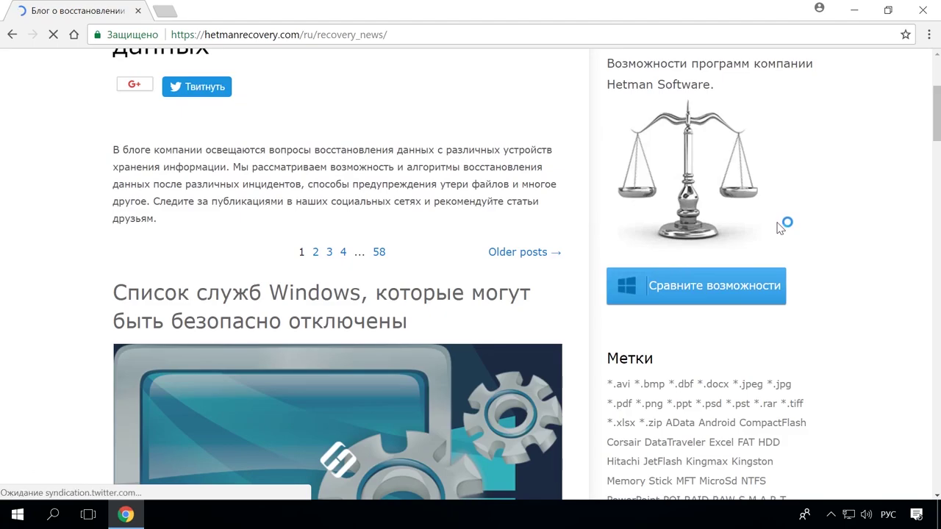
scroll(780, 231, "down", 12)
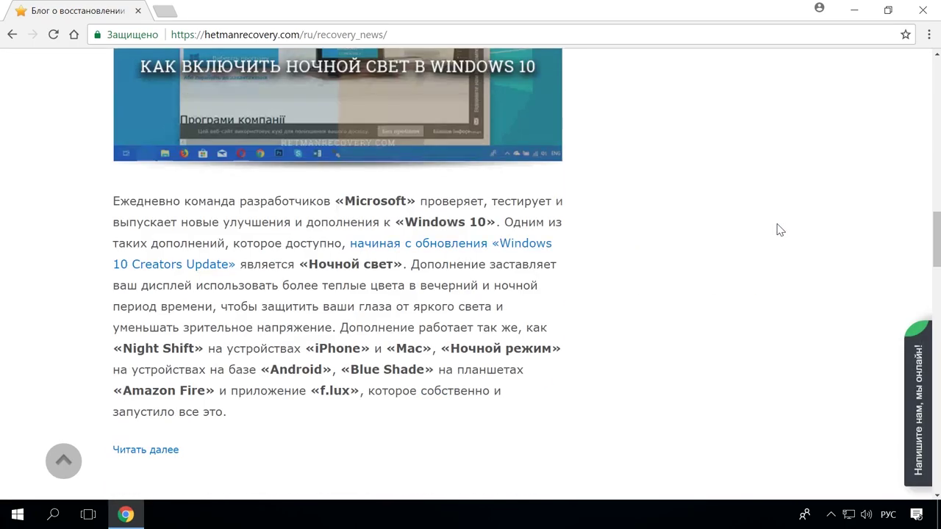
scroll(778, 229, "down", 7)
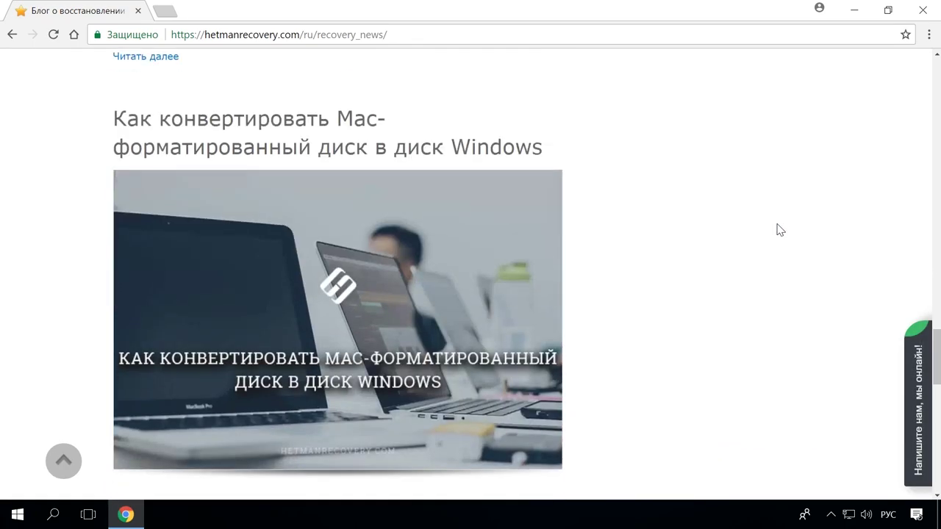
- Open the blog article on converting a Mac-formatted disk to a Windows disk and look through its instructions
left_click(531, 164)
scroll(541, 197, "down", 12)
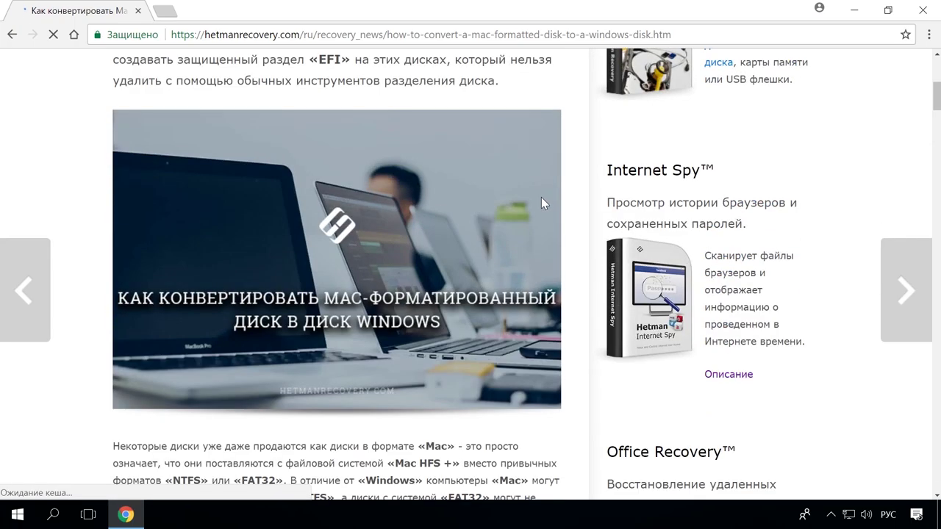
scroll(546, 202, "down", 12)
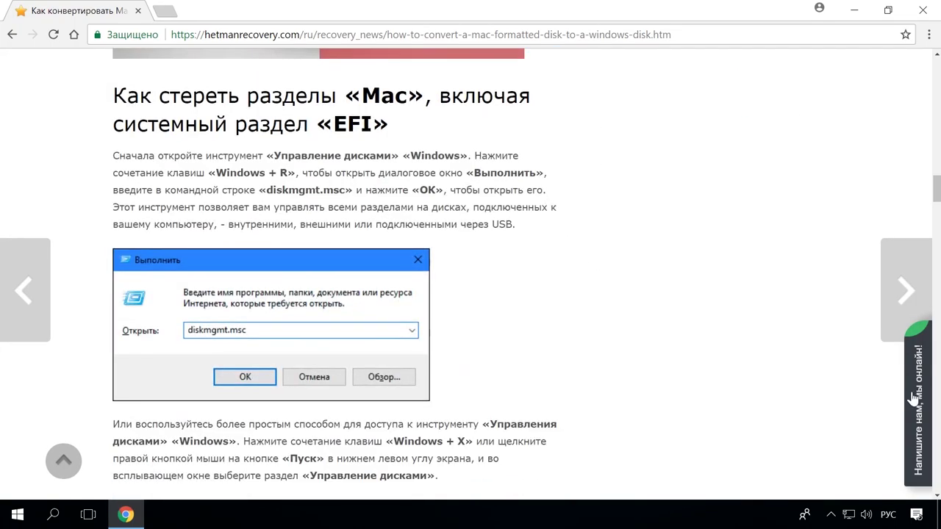
- Open the website's online chat and enter the start of a greeting, "Здра"
left_click(914, 398)
type("Здра")
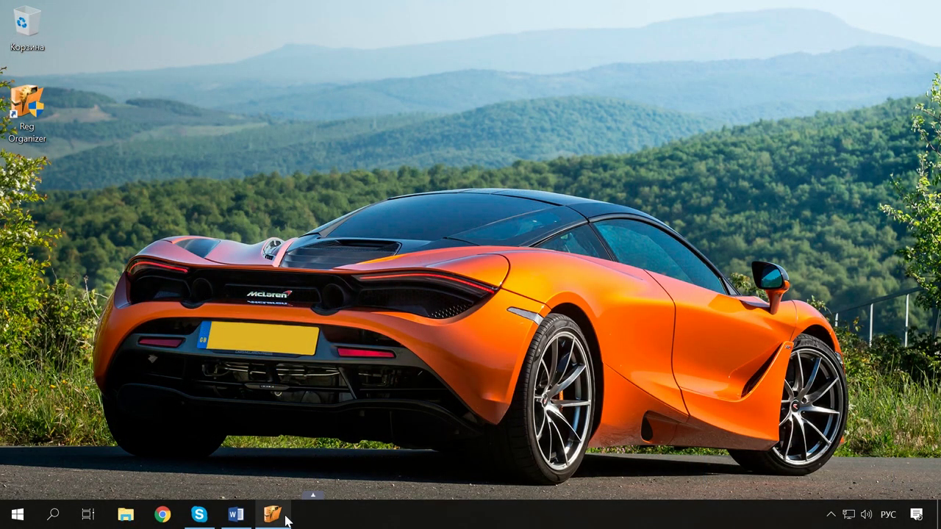
- Open Reg Organizer, look over its tool list and run the express system check (Экспресс-проверка)
left_click(272, 515)
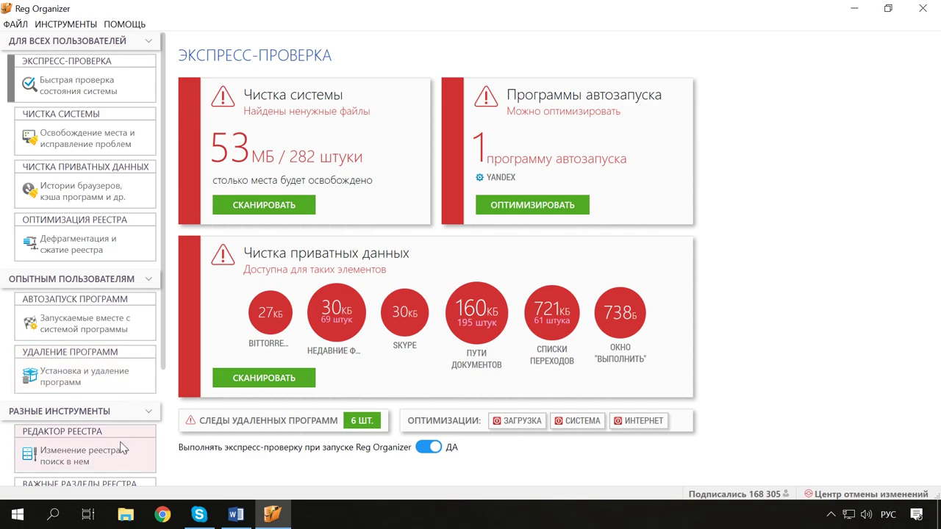
scroll(121, 445, "down", 3)
scroll(119, 451, "down", 1)
scroll(117, 453, "up", 2)
scroll(114, 456, "up", 2)
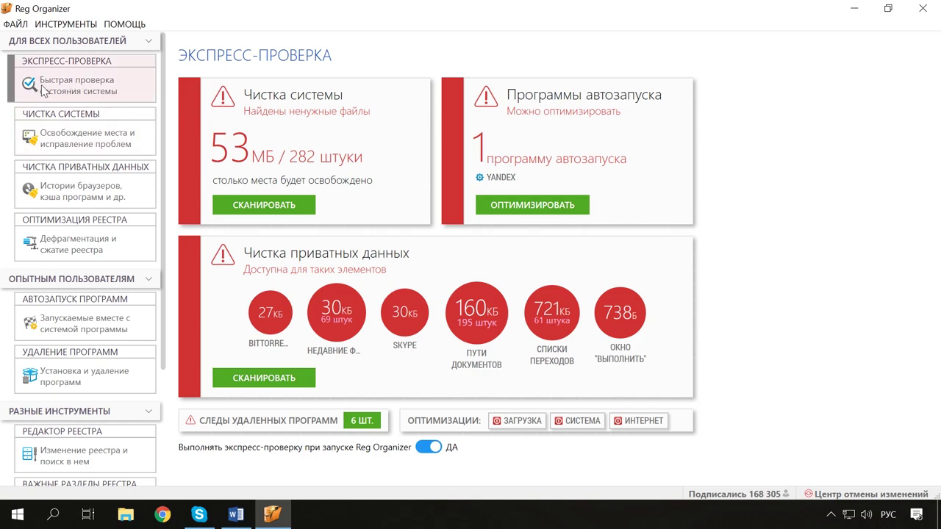
left_click(113, 91)
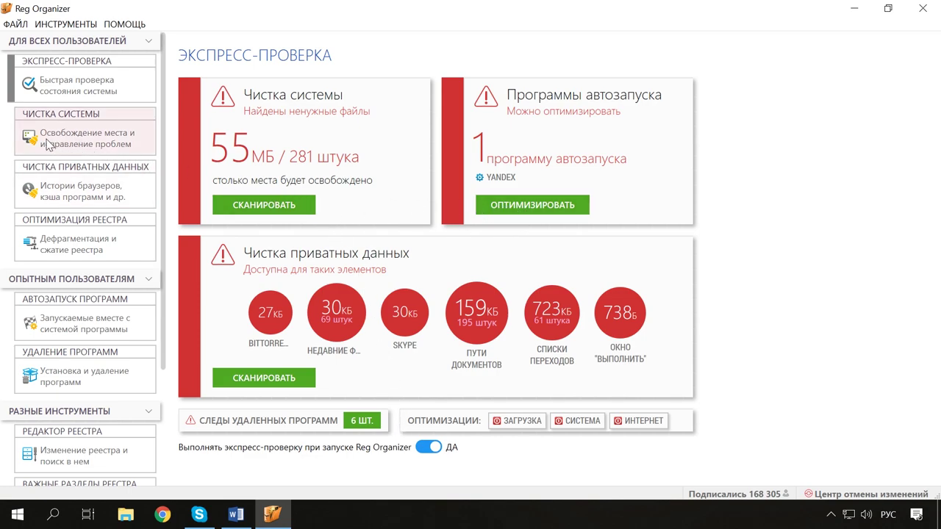
- Scan for unneeded system files with Чистка системы and clean all the found items
left_click(108, 153)
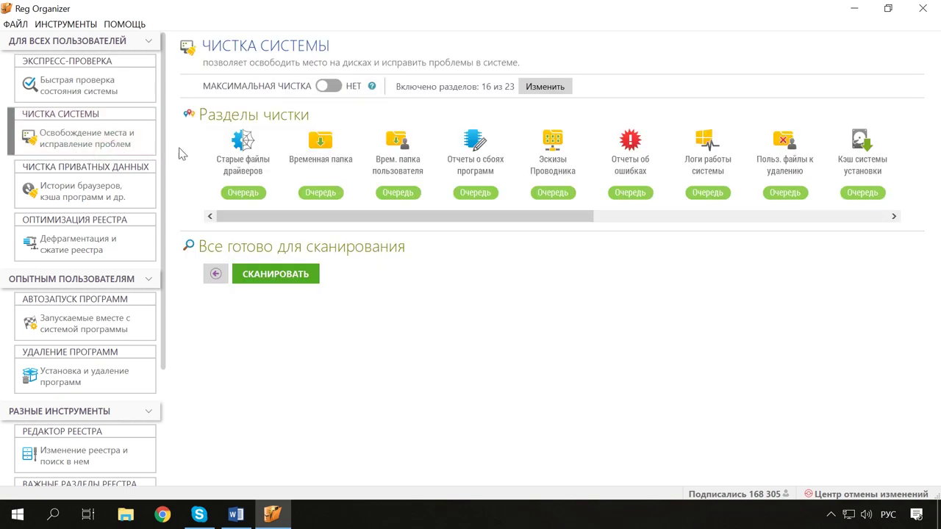
left_click(284, 282)
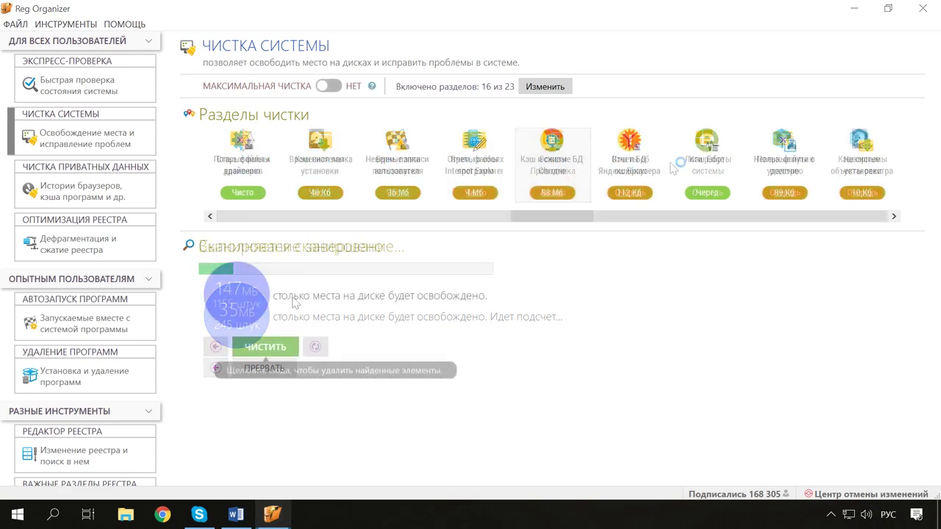
left_click(269, 350)
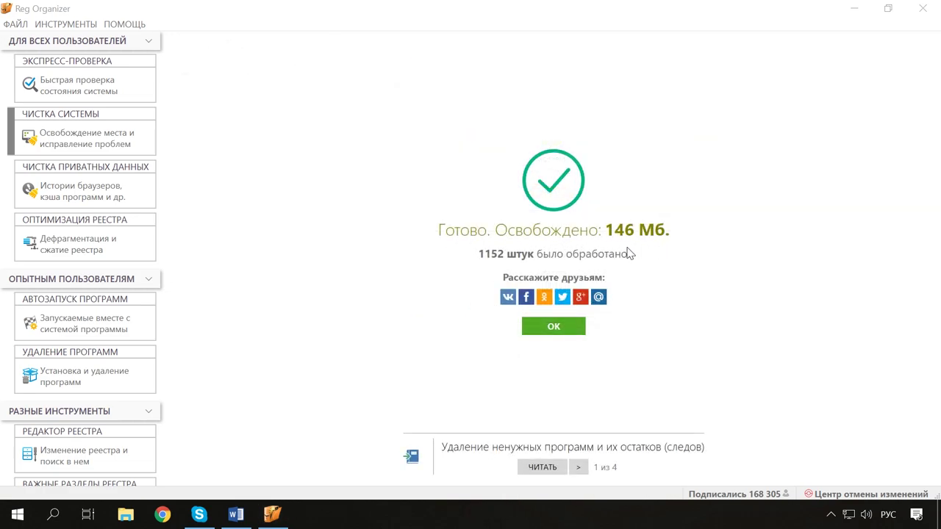
left_click(581, 325)
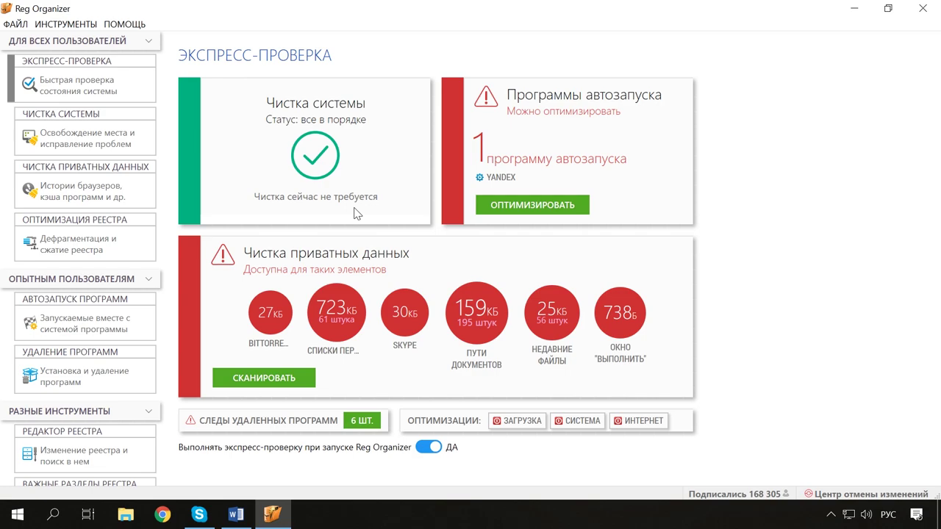
- Add the Yandex Browser cookies and data to the private data cleanup and clean the selected items
left_click(117, 209)
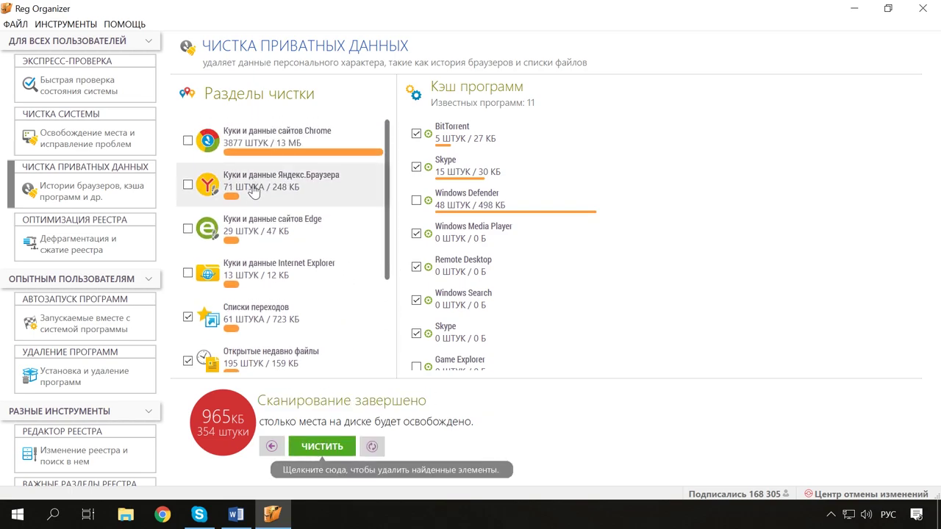
left_click(187, 184)
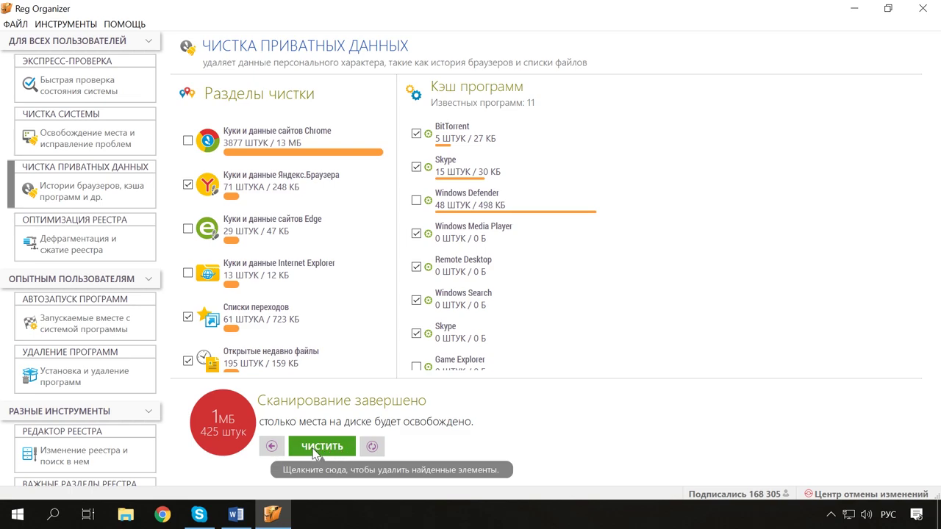
left_click(315, 450)
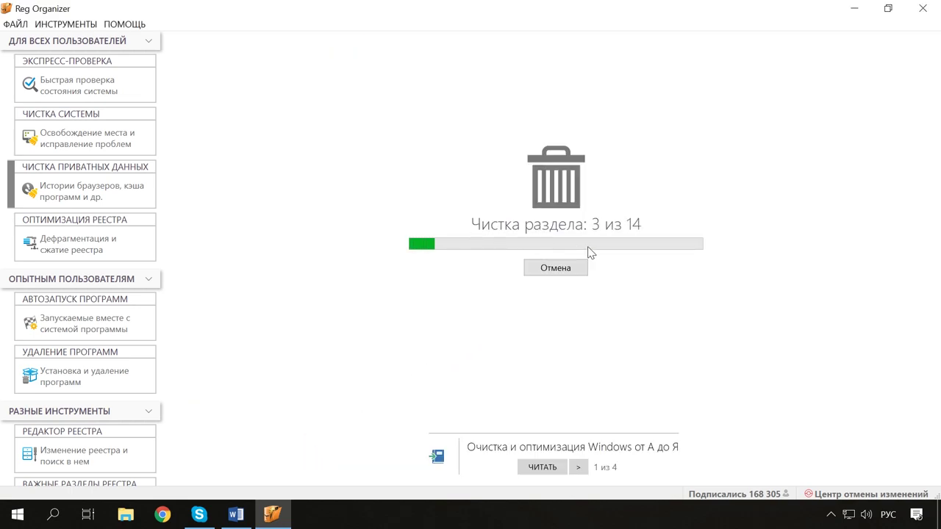
left_click(564, 328)
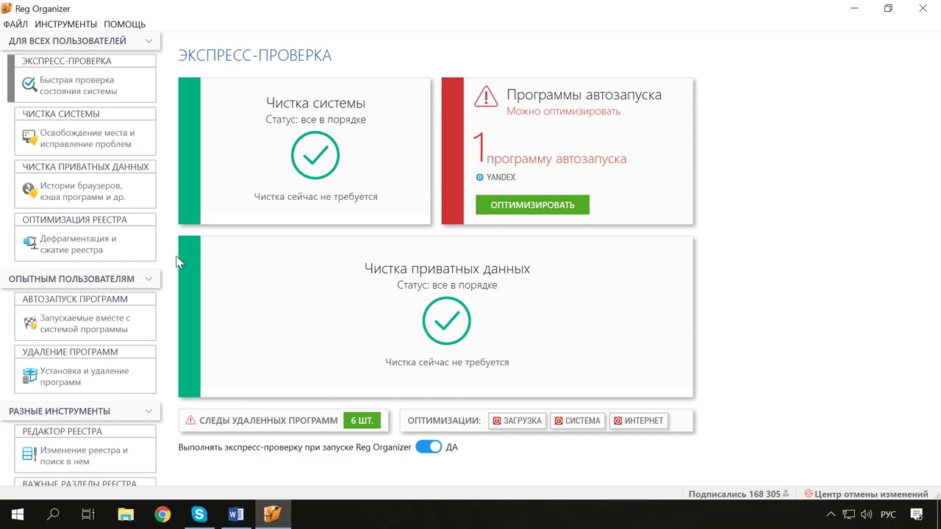
- Run the registry optimization (Оптимизация реестра) and close its results so the system restarts
left_click(82, 251)
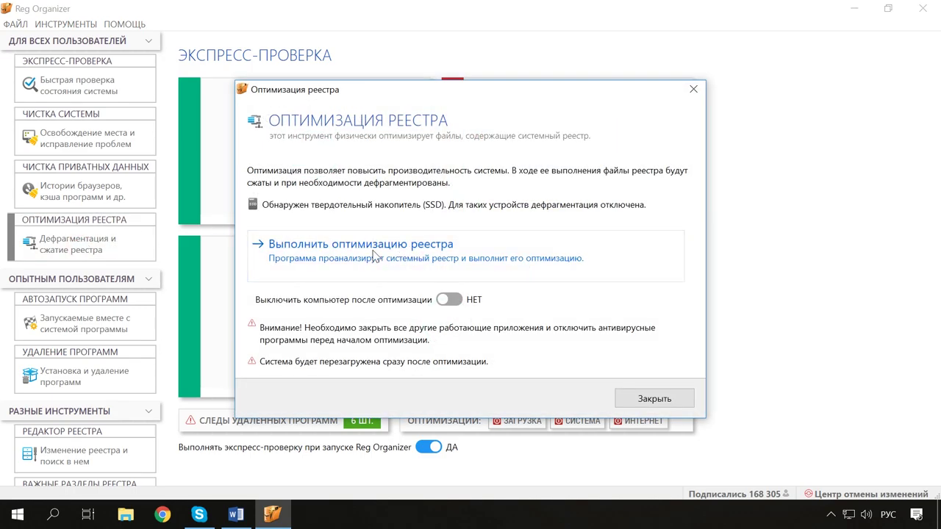
left_click(376, 253)
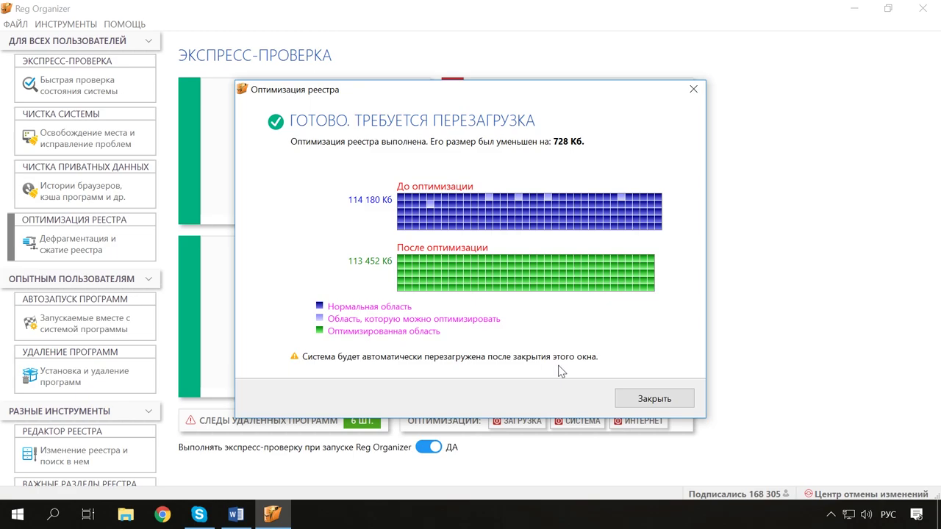
left_click(632, 397)
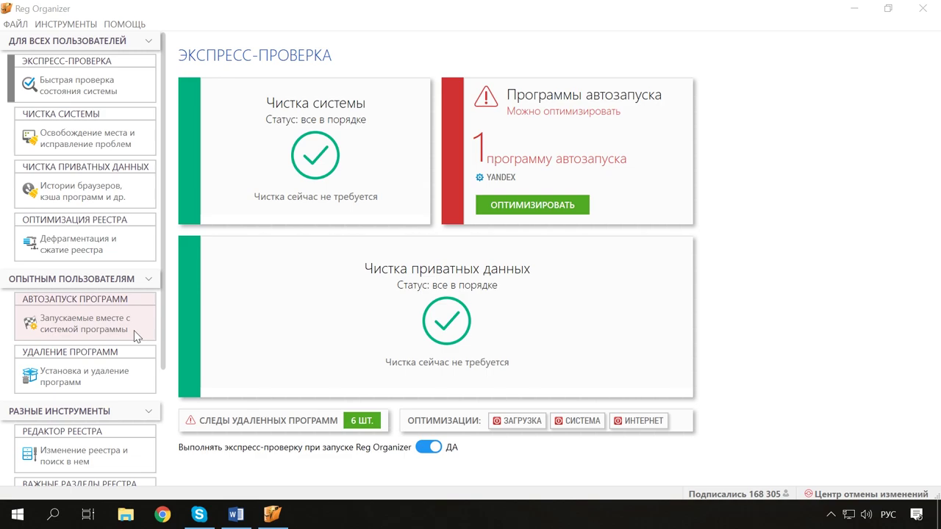
- Open the list of startup programs and read the explanation of the Частота отключ./откл column
left_click(106, 330)
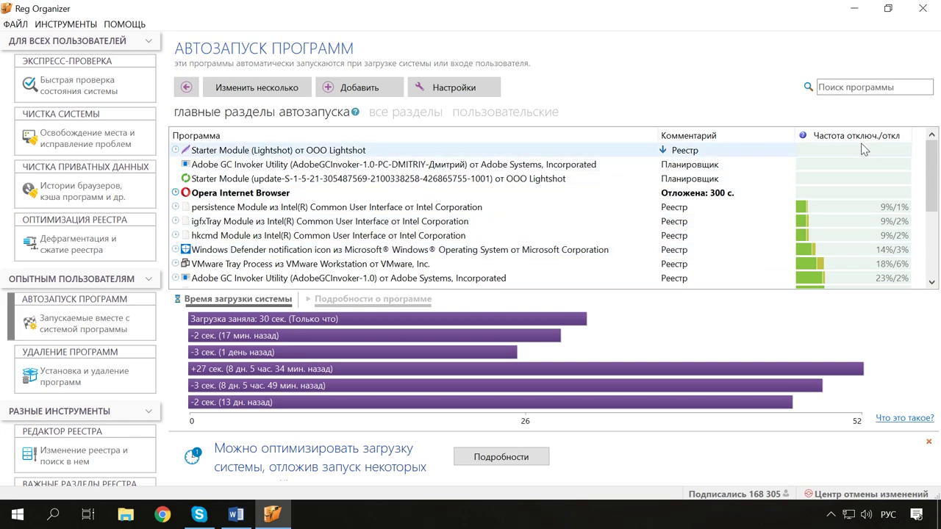
left_click(802, 137)
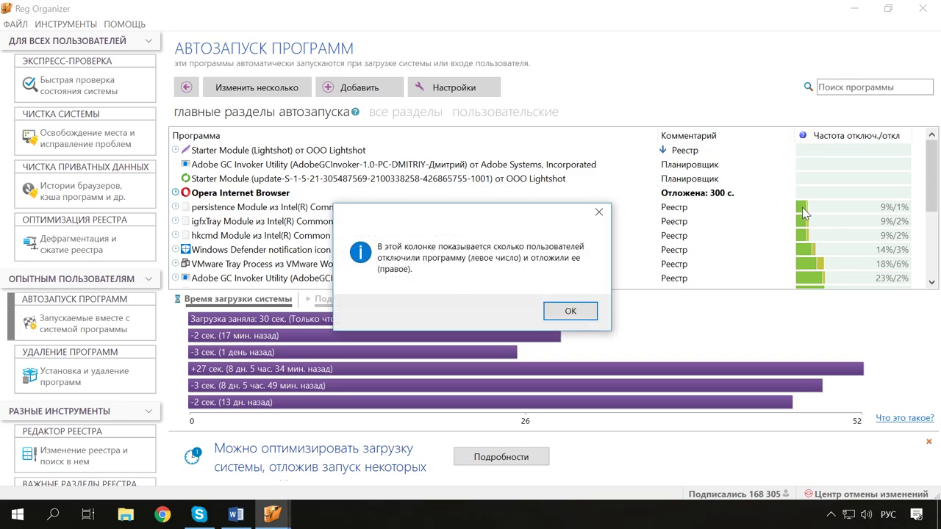
left_click(590, 311)
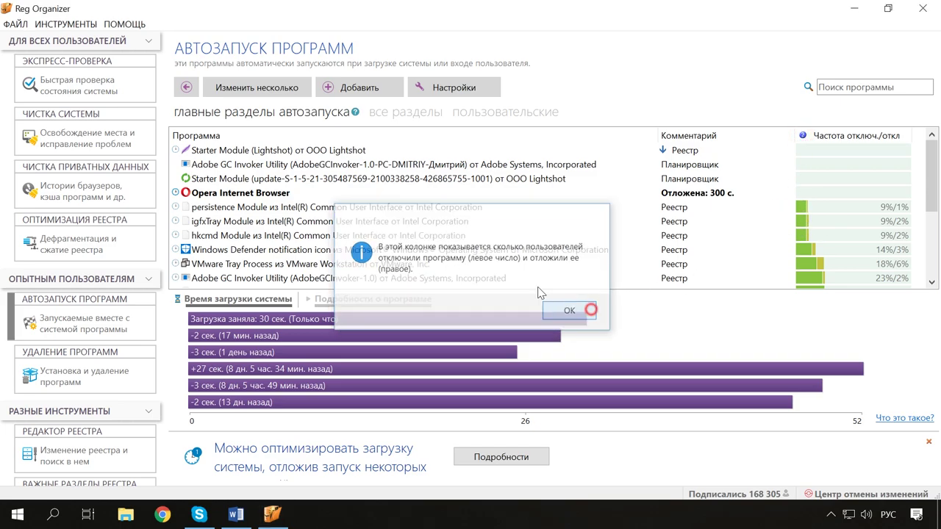
- Show the details of the Starter Module (Lightshot) startup entry and examine its launch delay options
left_click(245, 150)
left_click(460, 358)
left_click(447, 408)
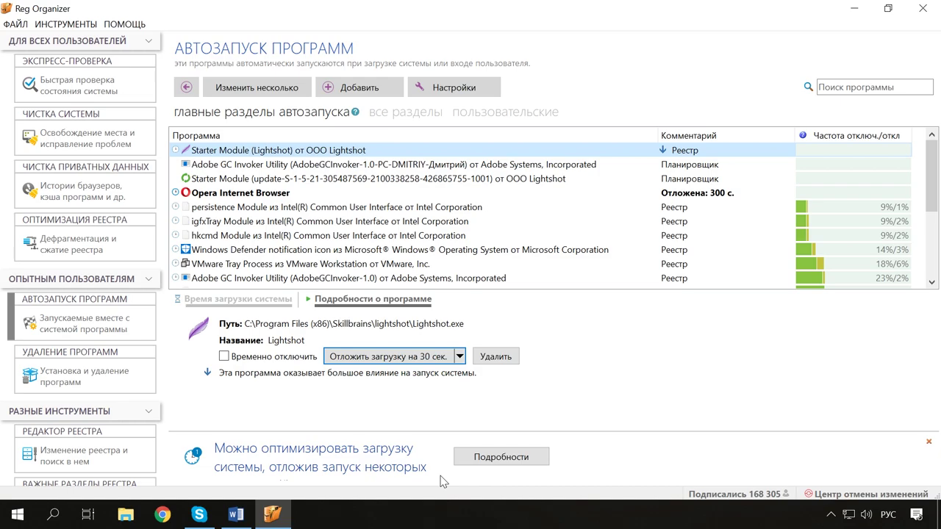
- Open the startup optimization suggestion, review the delayed launch proposed for Yandex, and cancel without applying it
left_click(496, 456)
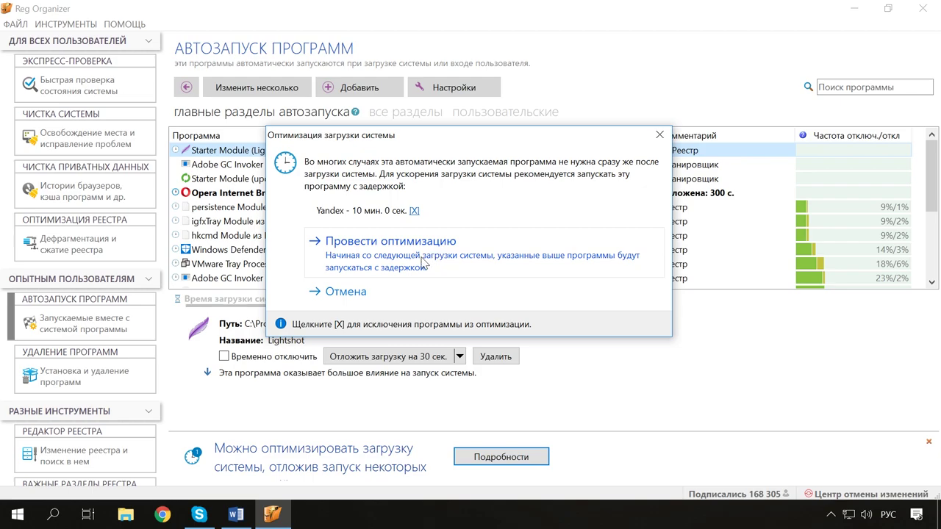
left_click(359, 297)
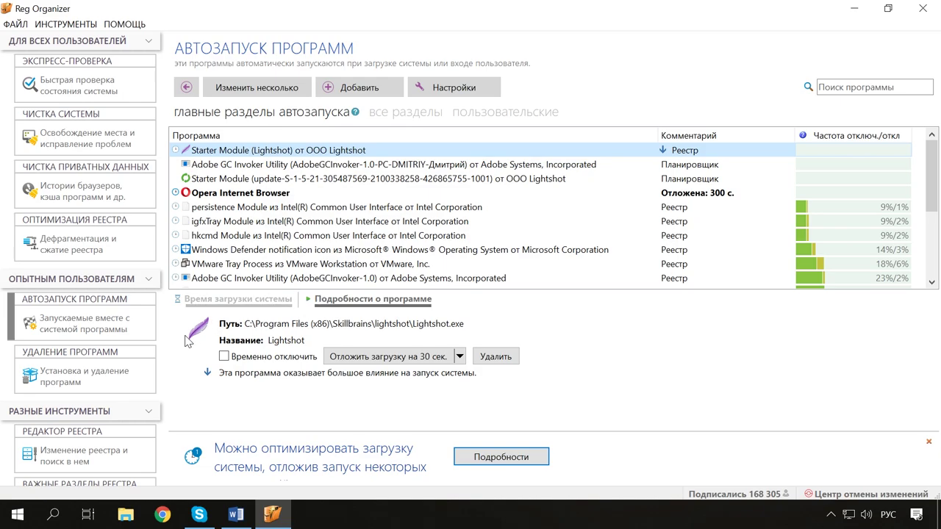
- Find traces of already uninstalled programs, inspect those of SAMSUNG USB Driver for Mobile Phones, and delete all selected traces
left_click(102, 388)
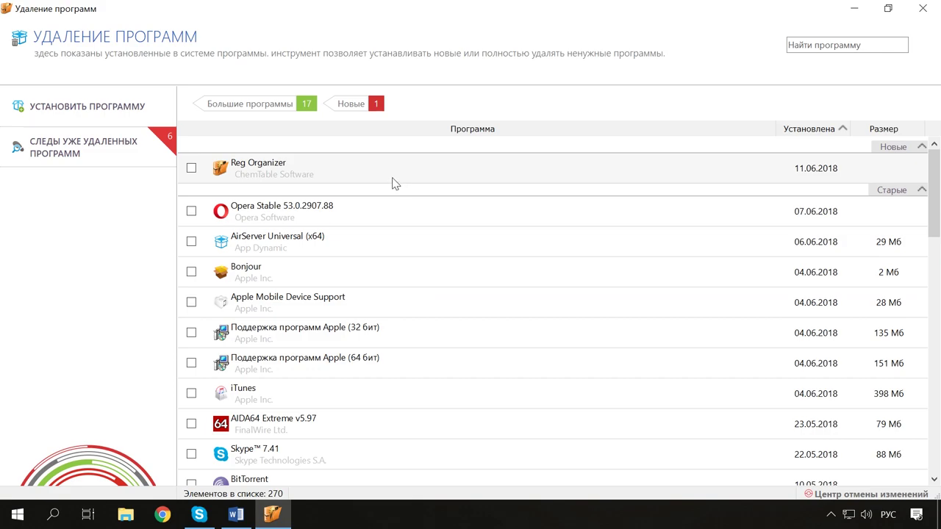
left_click(104, 154)
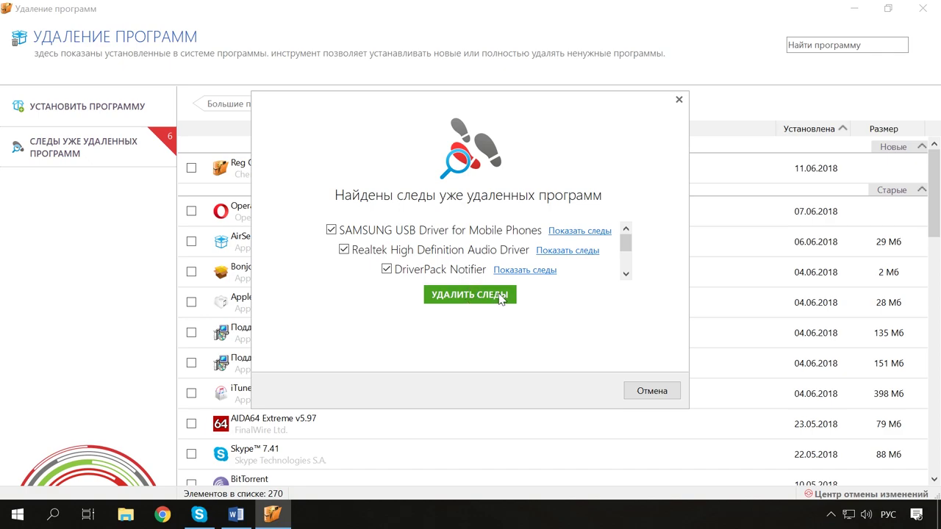
left_click(591, 231)
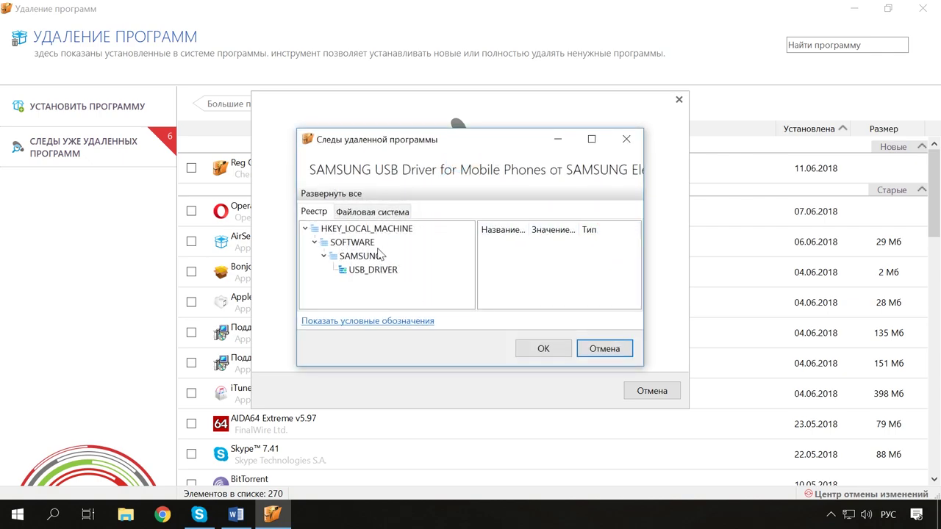
left_click(627, 139)
left_click(486, 298)
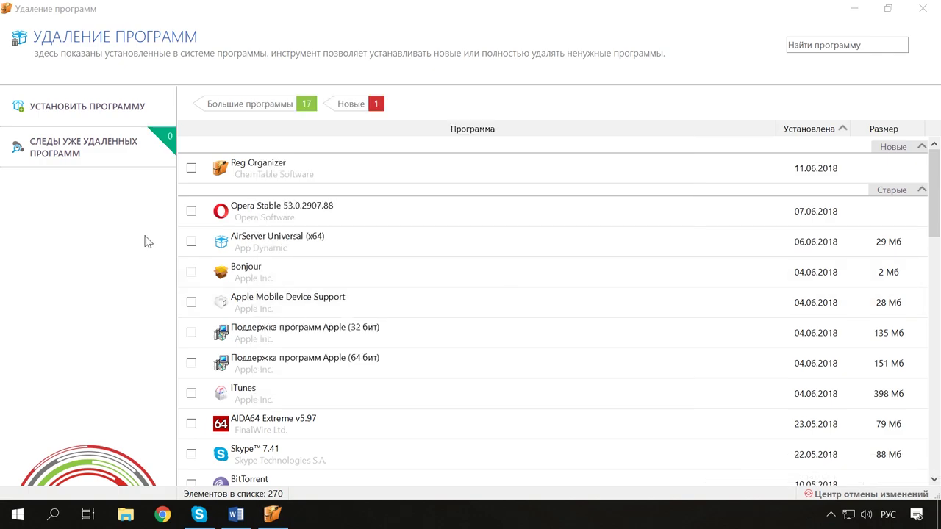
- Select AirServer Universal (x64) and iTunes in the installed programs list, and start the tracked installation wizard's change monitoring
left_click(191, 245)
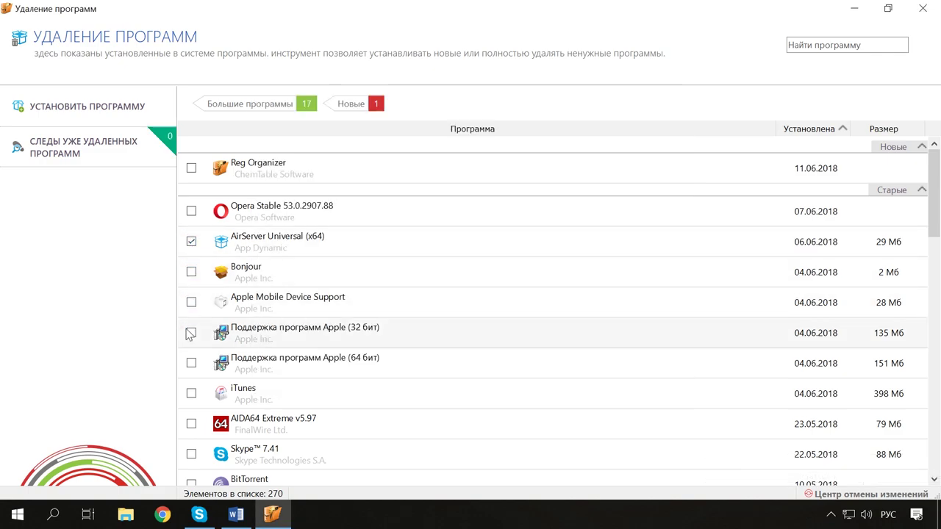
left_click(191, 394)
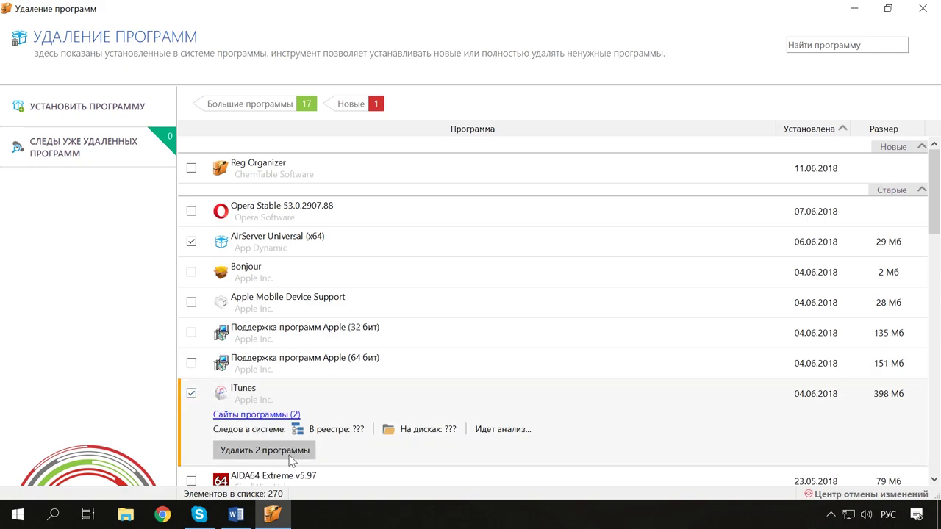
left_click(95, 111)
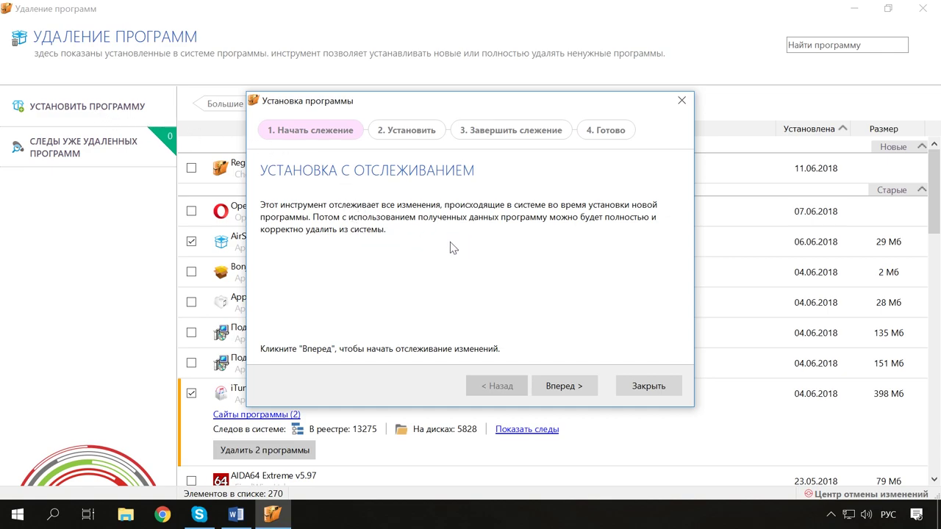
left_click(563, 387)
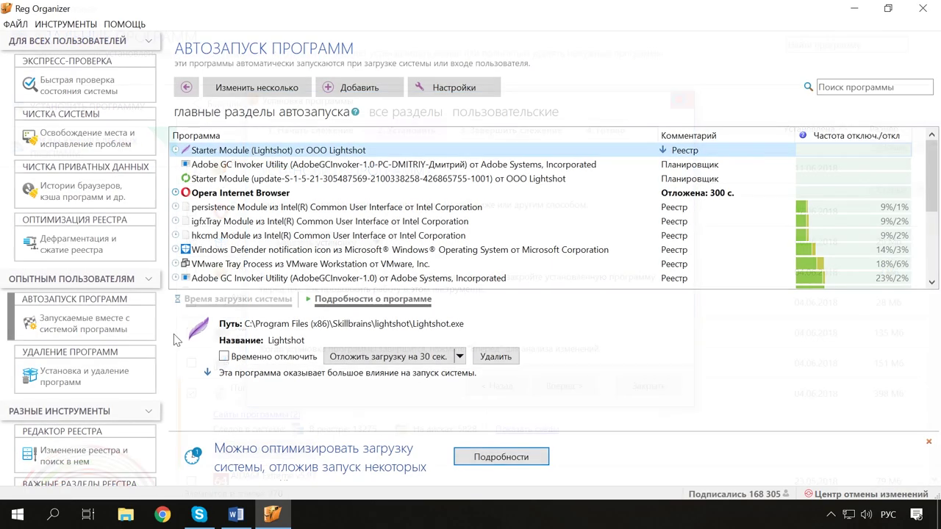
- View the registry editor, and delete the erroneous program entries found in the important registry sections (Важные разделы реестра)
left_click(95, 459)
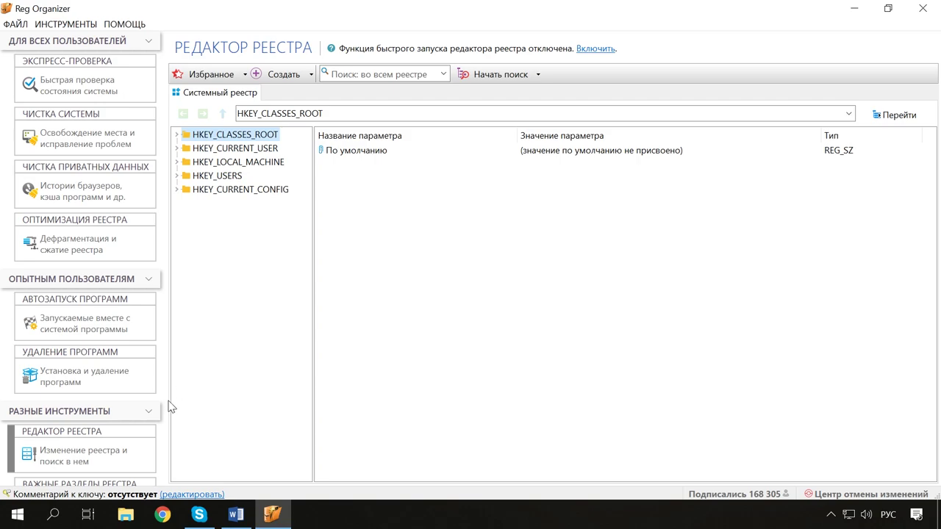
scroll(158, 441, "down", 3)
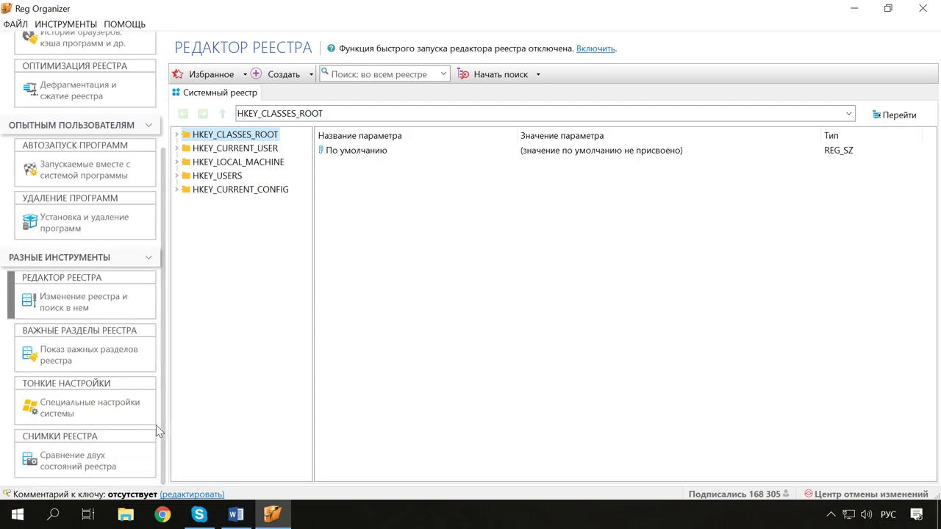
left_click(109, 364)
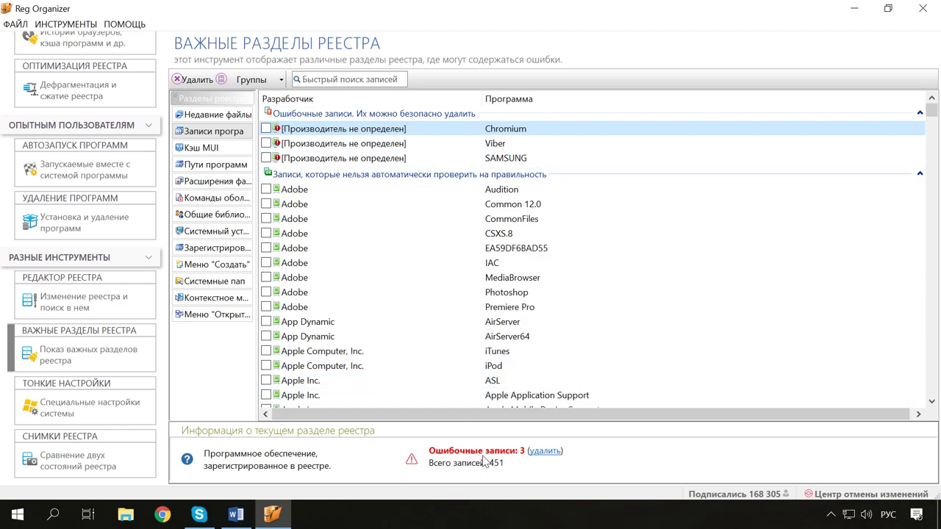
left_click(554, 459)
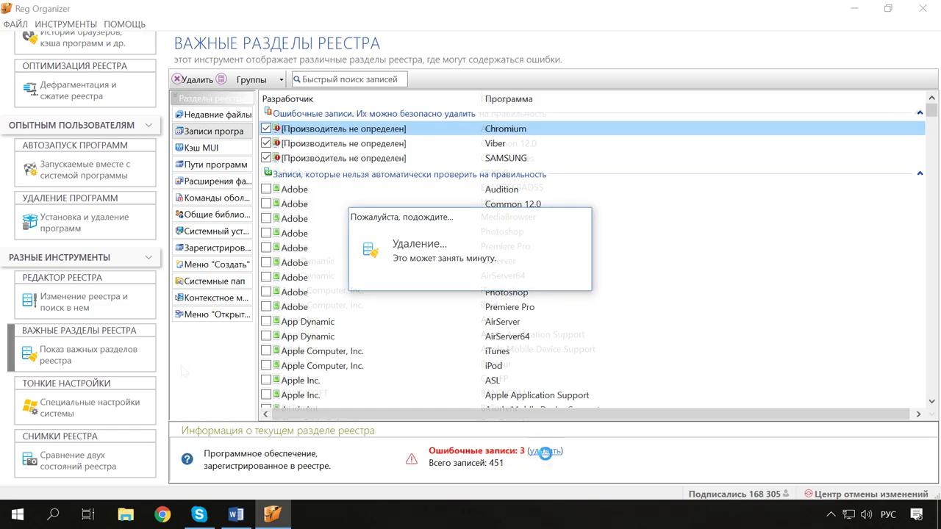
- Open the fine system settings (Тонкие настройки) in a maximized window and examine the list of quick setting groups
left_click(84, 415)
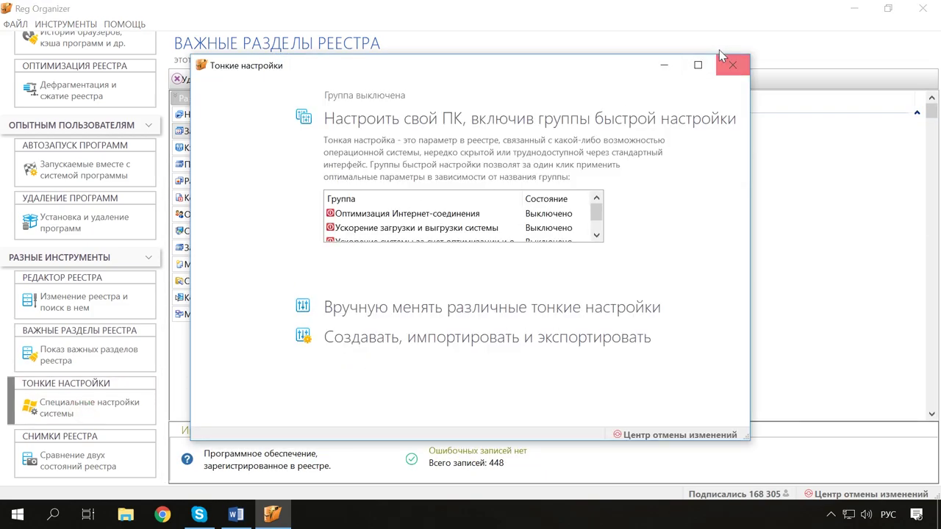
left_click(699, 64)
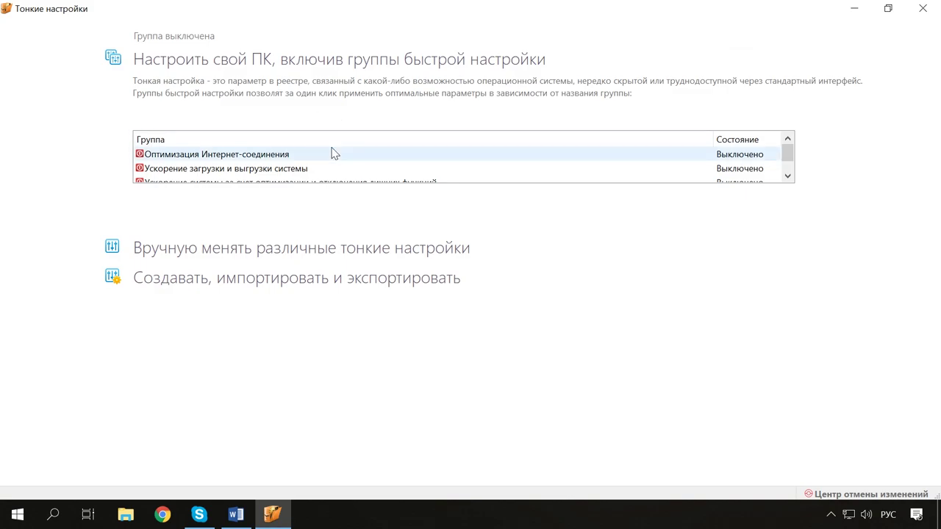
scroll(333, 148, "down", 1)
scroll(329, 153, "up", 1)
scroll(328, 153, "down", 1)
scroll(329, 153, "up", 1)
scroll(243, 163, "down", 1)
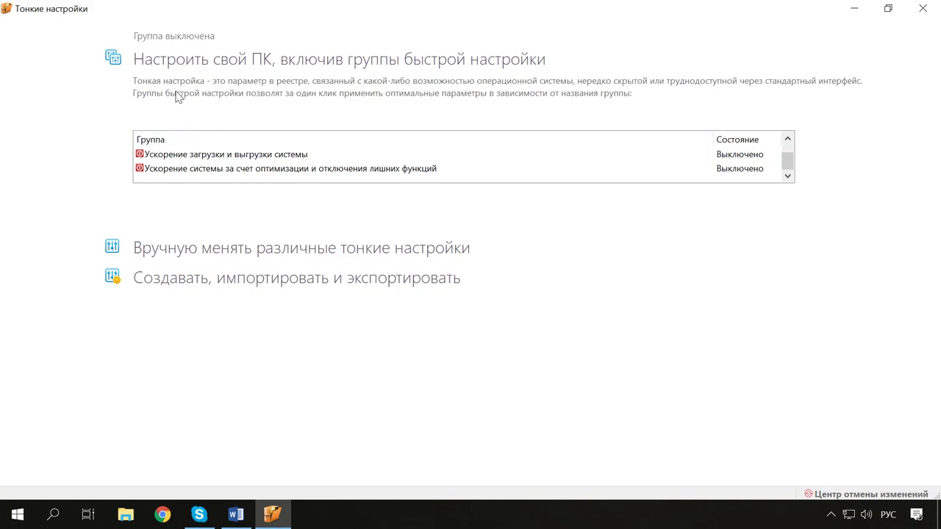
- Examine the manually adjustable fine settings and the state options for disabling the secure desktop in UAC dialogs
left_click(227, 249)
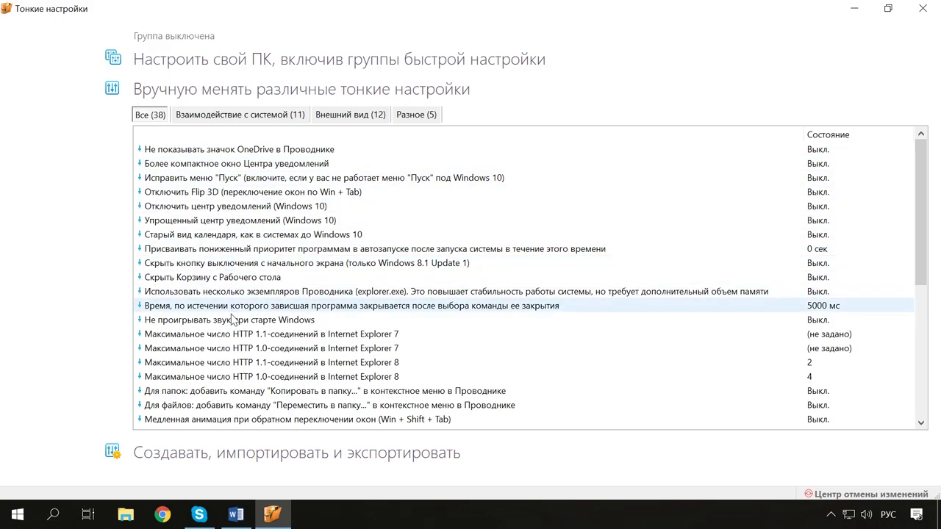
scroll(241, 365, "down", 6)
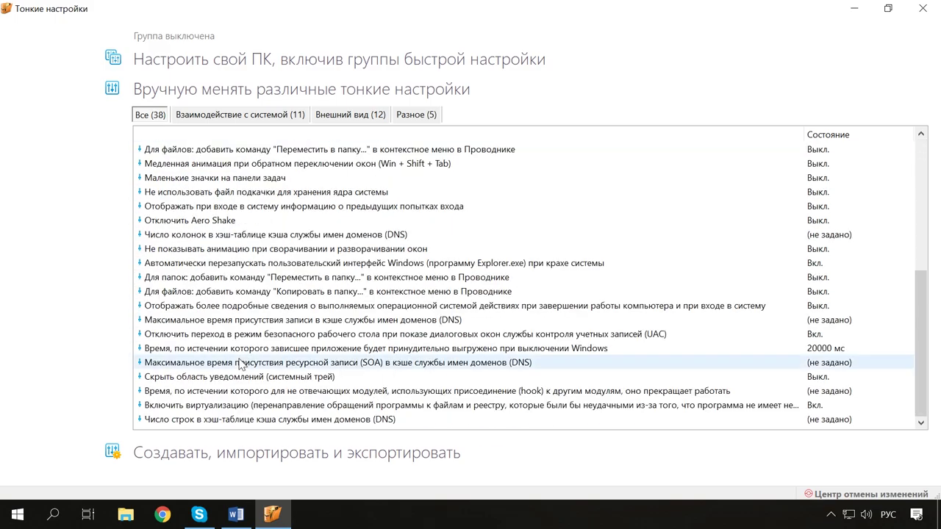
left_click(213, 334)
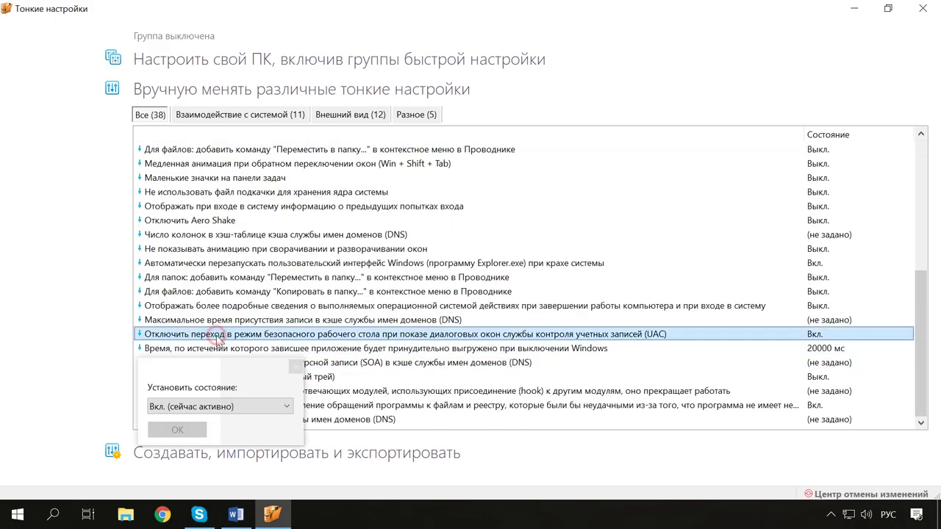
left_click(206, 409)
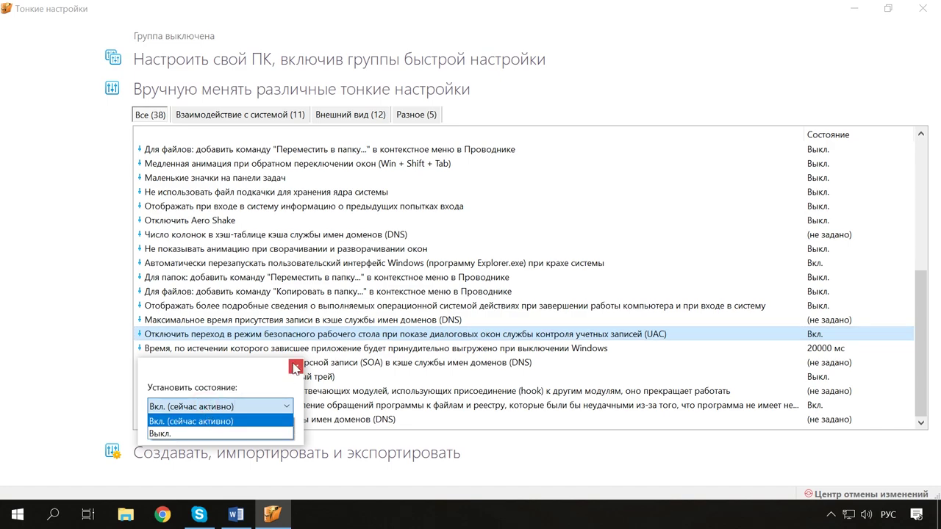
left_click(294, 366)
- Examine the options for creating, importing and exporting fine settings, including the advanced users' section, and close that section
left_click(202, 457)
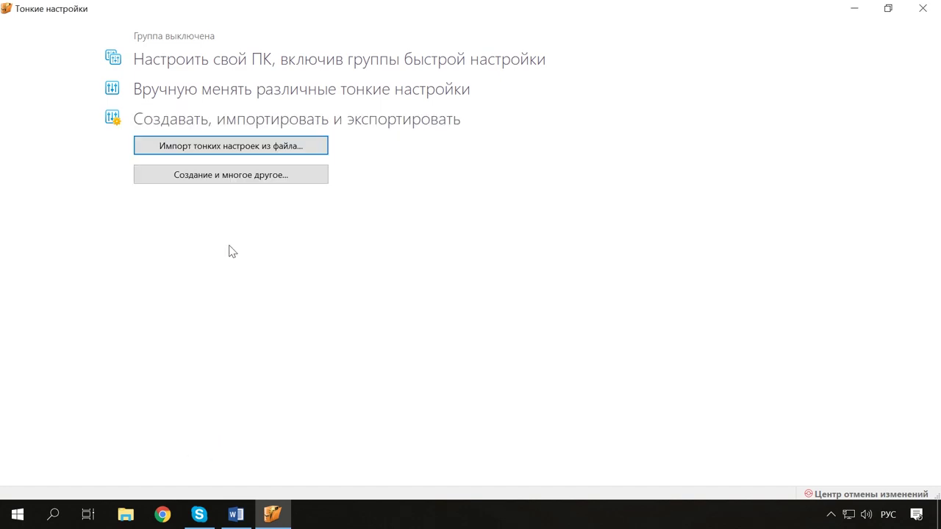
left_click(256, 180)
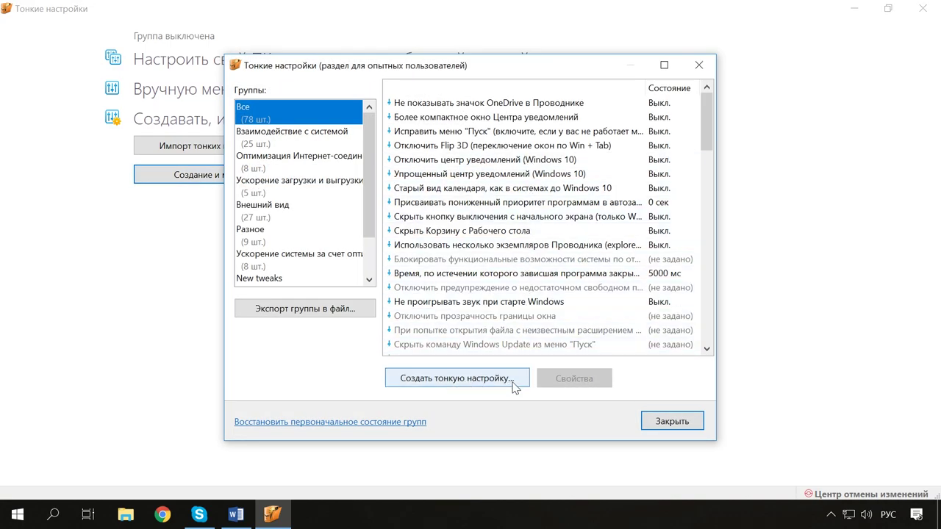
left_click(665, 424)
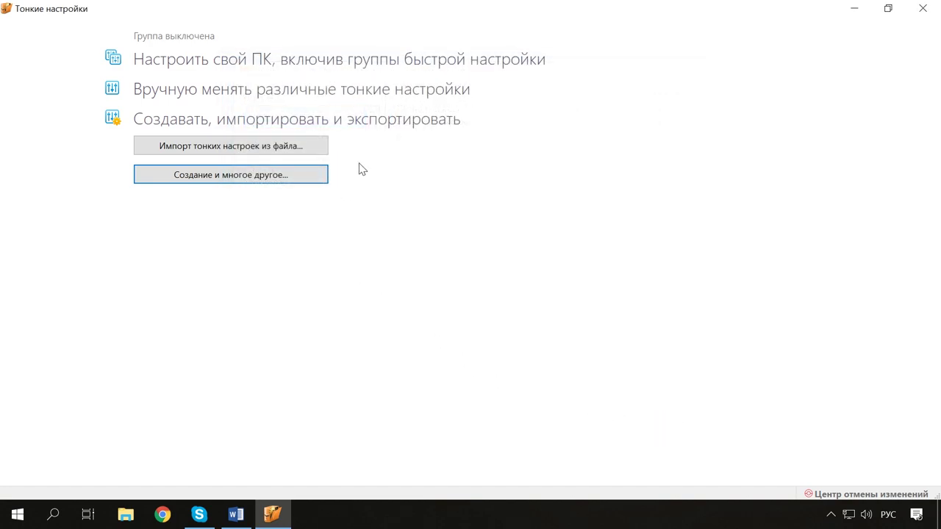
- Enable the quick setting group Ускорение загрузки и выгрузки системы
left_click(326, 65)
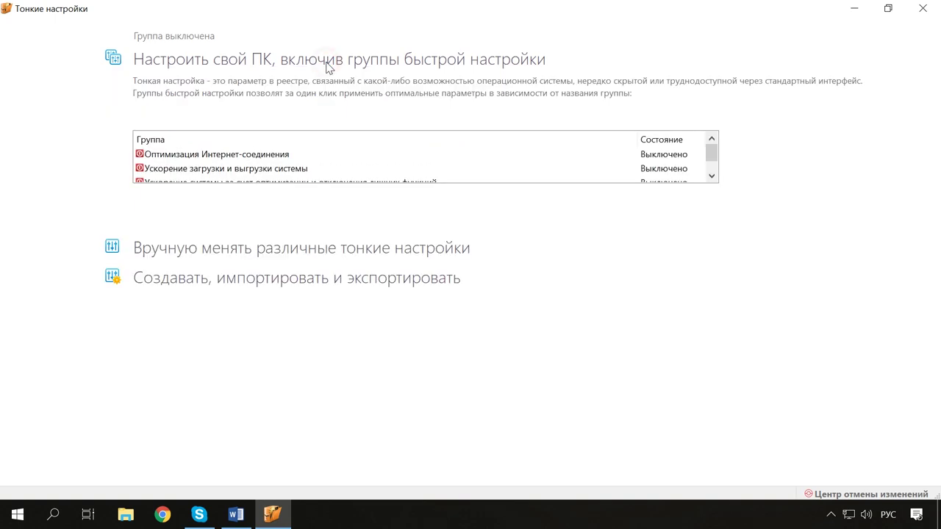
scroll(260, 158, "down", 1)
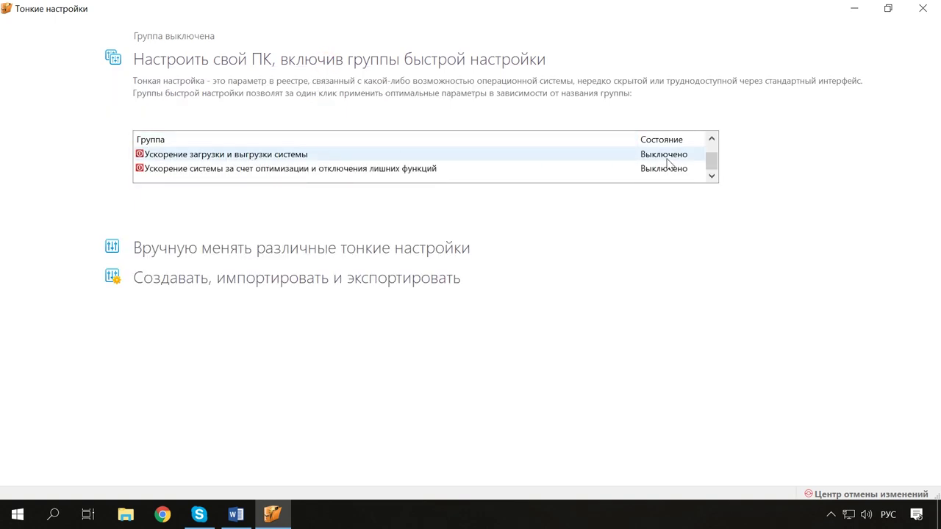
left_click(667, 156)
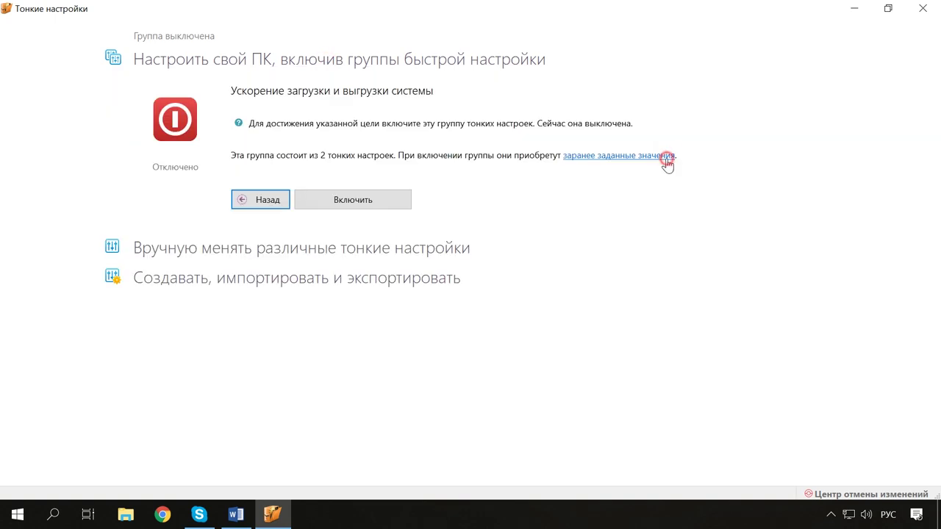
left_click(358, 206)
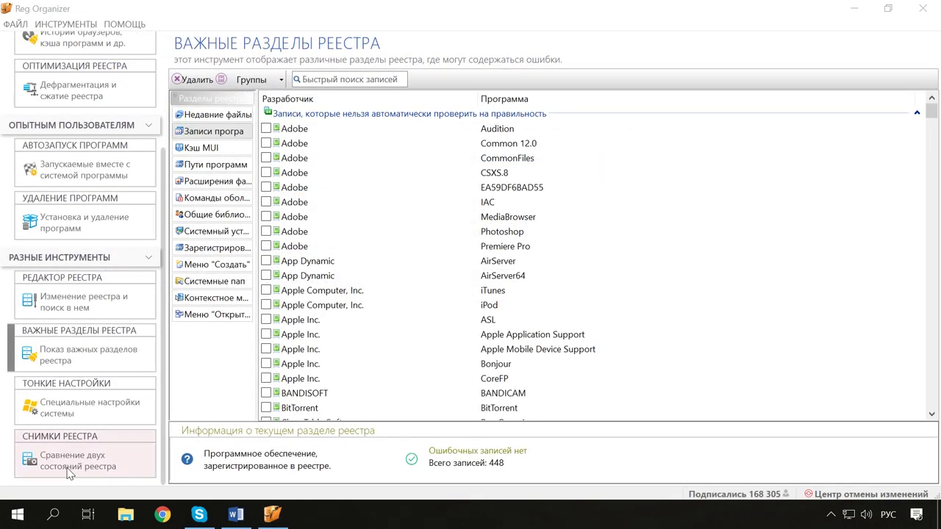
- Create a registry snapshot with the suggested name and compare it with the current registry
left_click(89, 477)
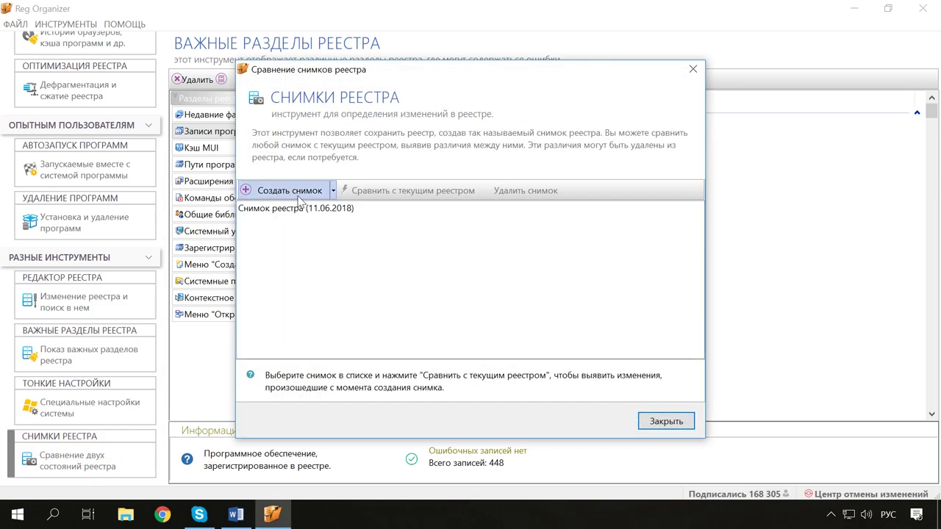
left_click(310, 200)
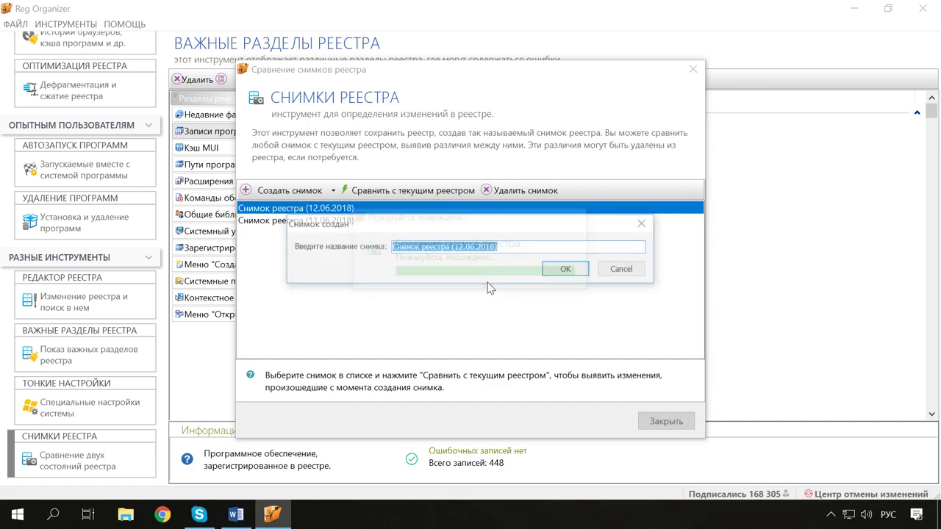
left_click(567, 269)
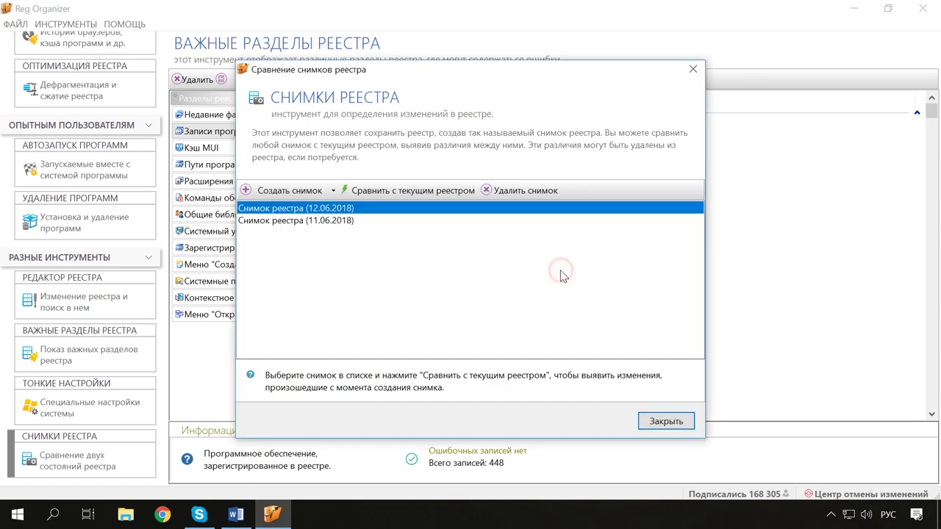
left_click(429, 190)
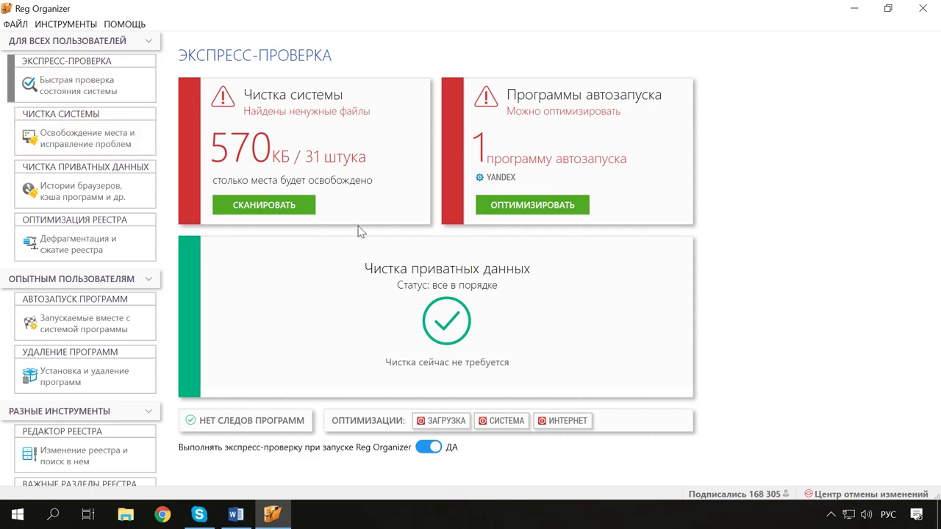
- Start a system cleanup scan from the express check results
left_click(273, 209)
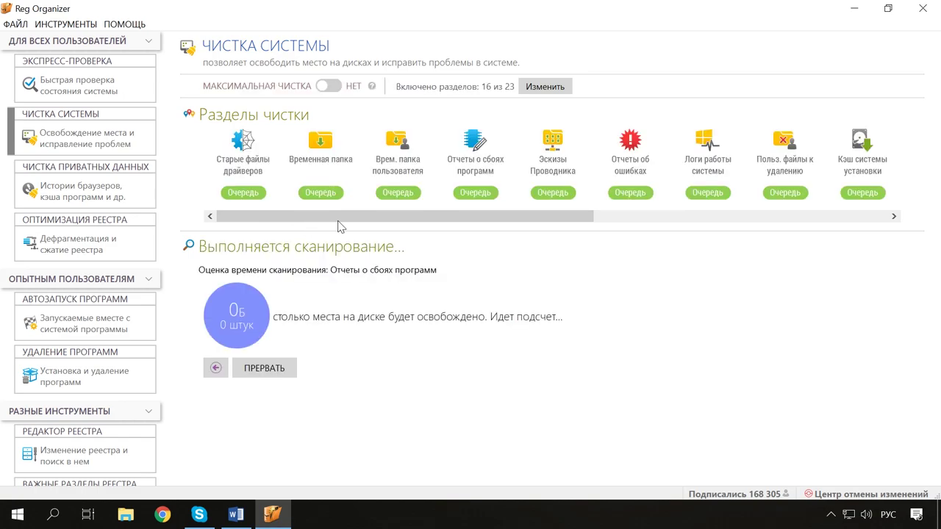